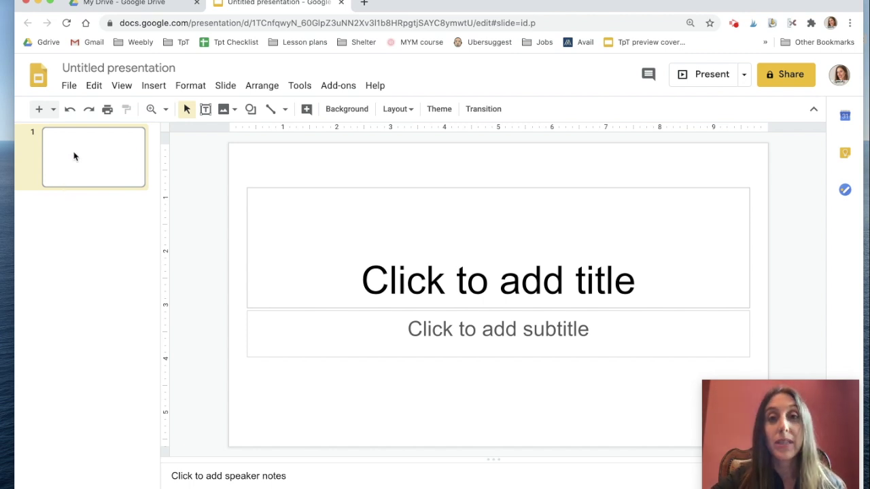
# - Apply the Blank layout to the slide and start inserting an image from the camera
pyautogui.click(401, 113)
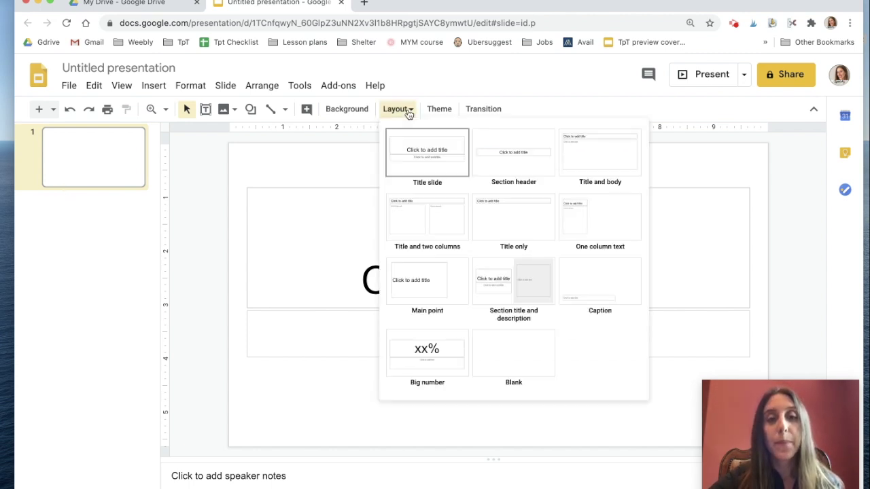
pyautogui.click(530, 359)
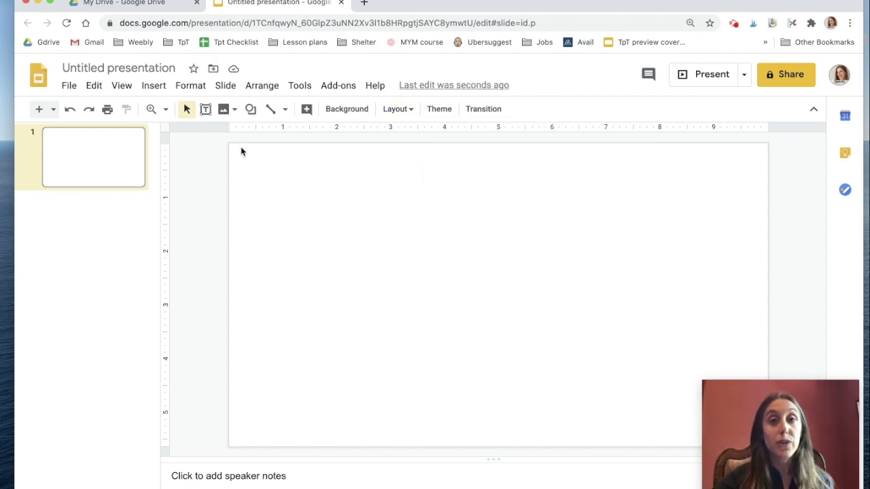
pyautogui.click(153, 85)
pyautogui.moveTo(168, 114)
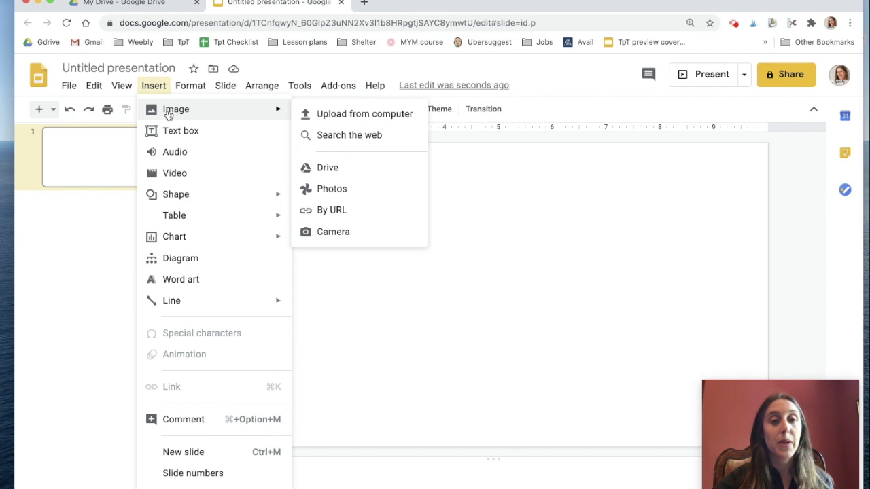
pyautogui.click(333, 232)
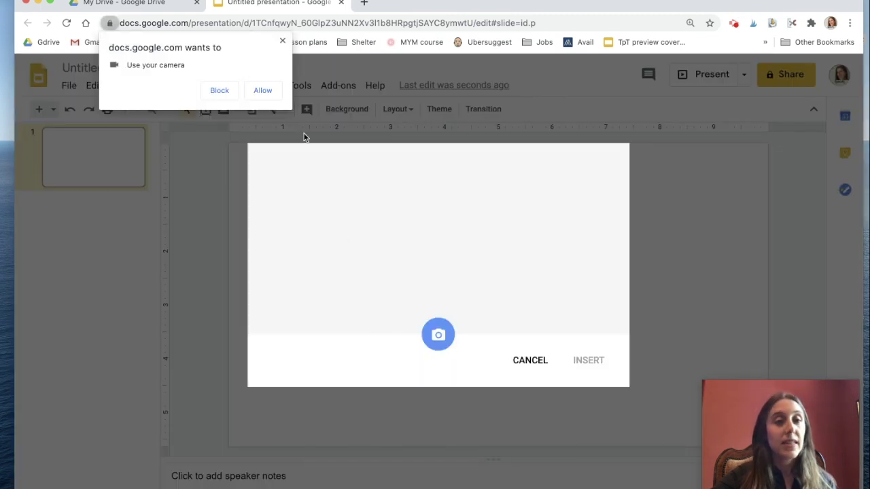
# - Allow camera access, snap a smiling thumbs-up webcam photo, and insert it on the slide
pyautogui.click(263, 90)
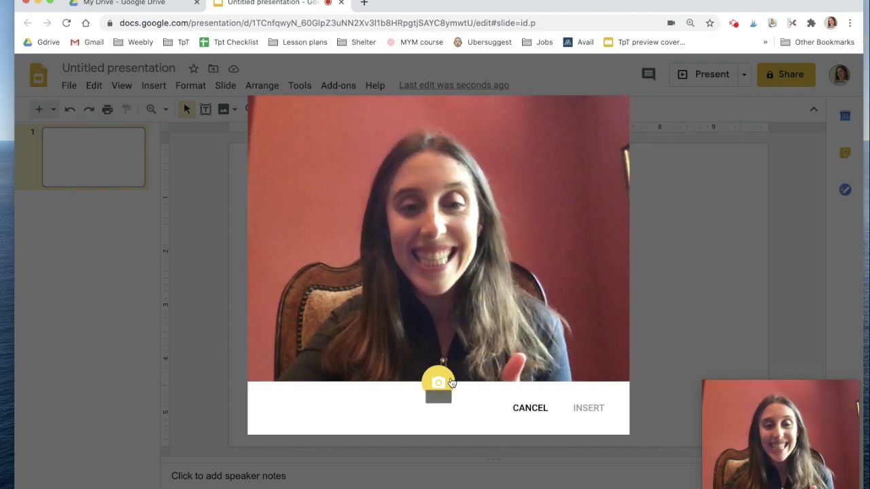
pyautogui.click(438, 384)
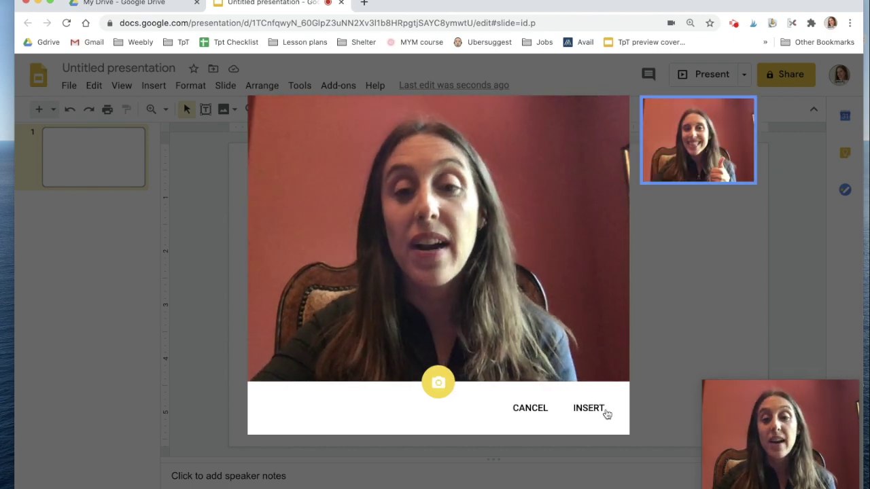
pyautogui.click(589, 410)
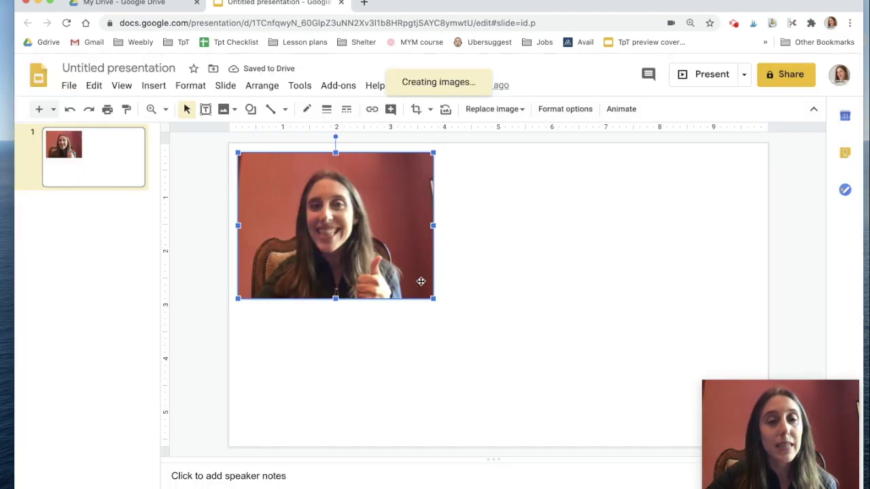
# - Shrink the first webcam photo from its corner handle
pyautogui.moveTo(435, 298); pyautogui.dragTo(371, 251)
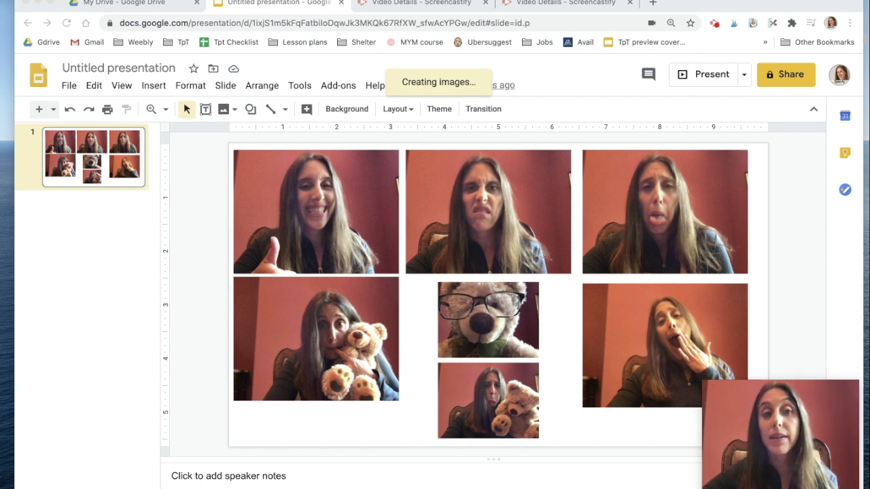
# - Draw an oval speech-bubble callout over the top-left photo and make it narrower
pyautogui.click(250, 109)
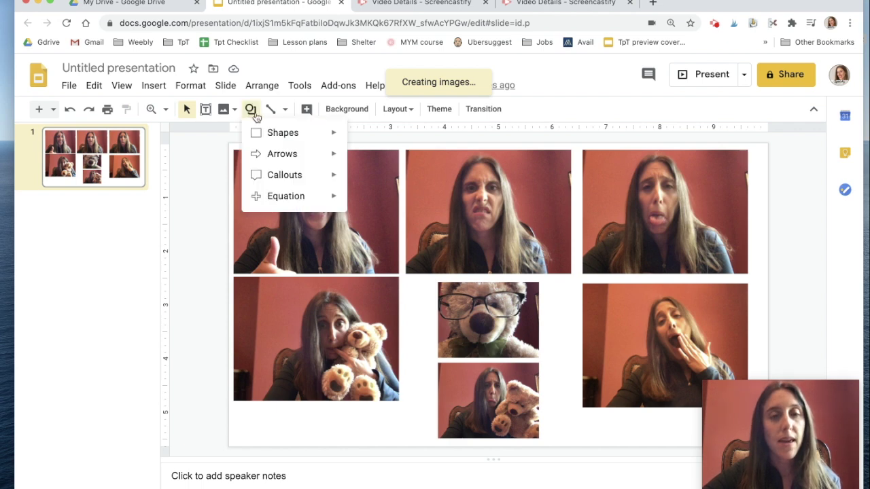
pyautogui.moveTo(272, 185)
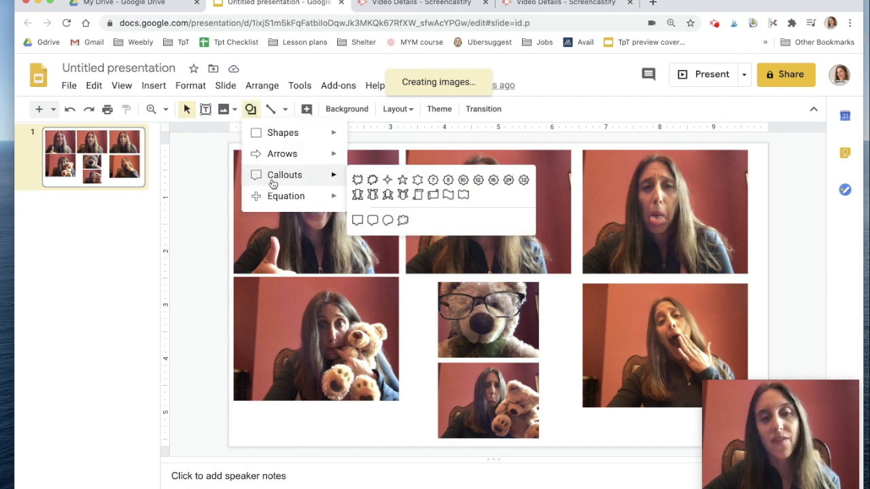
pyautogui.click(388, 220)
pyautogui.moveTo(353, 210); pyautogui.dragTo(423, 155)
pyautogui.moveTo(366, 213); pyautogui.dragTo(328, 211)
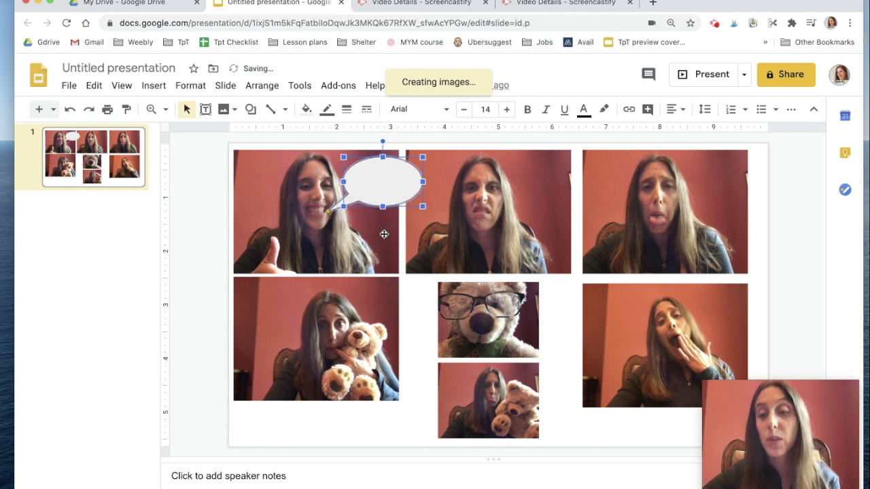
pyautogui.moveTo(422, 181); pyautogui.dragTo(433, 156)
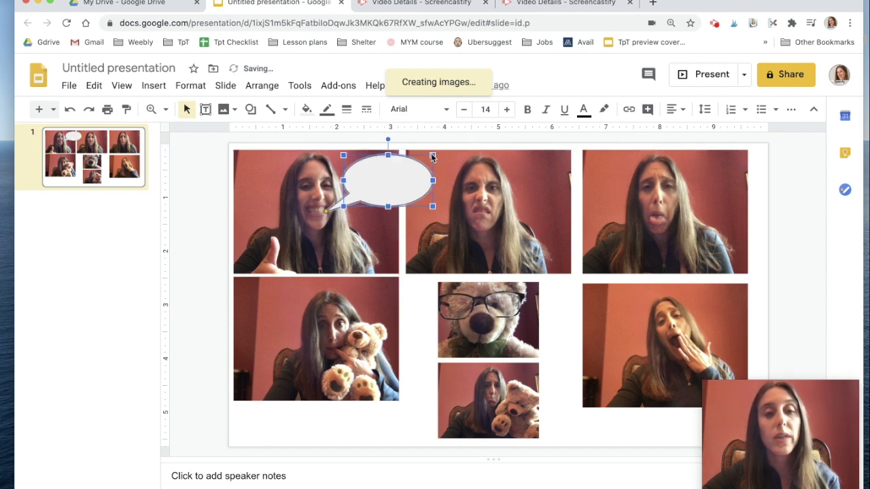
# - Type '¡Estoy feliz!' inside the speech bubble and select the caption text
pyautogui.doubleClick(370, 175)
pyautogui.write('¡Estoy')
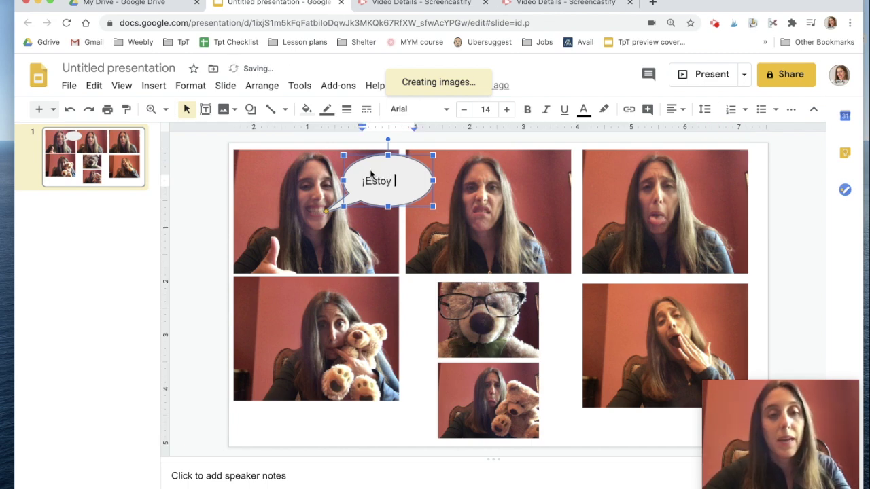
pyautogui.write(' feliz!')
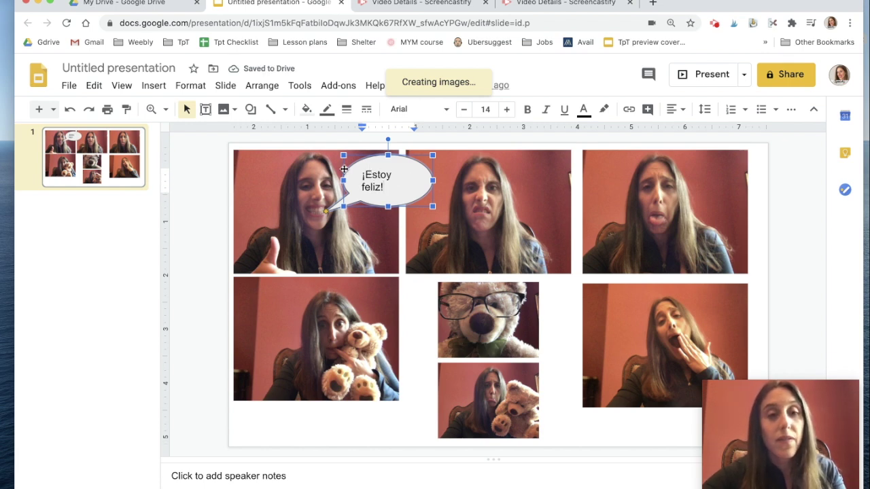
pyautogui.moveTo(370, 175); pyautogui.dragTo(361, 170)
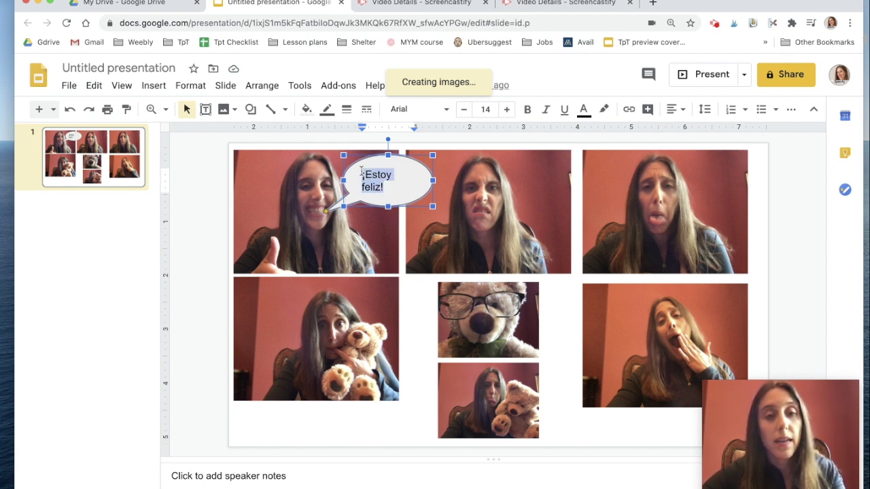
# - Format the '¡Estoy feliz!' caption as blue Pacifico text at size 18
pyautogui.click(419, 111)
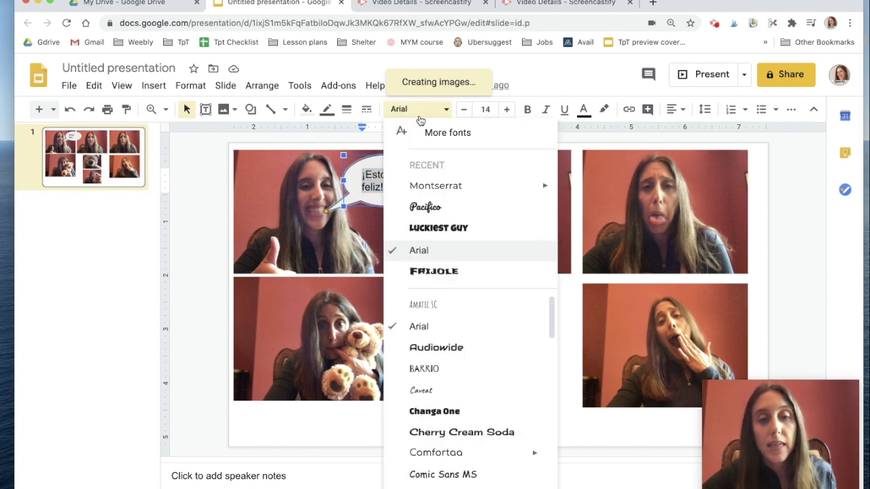
pyautogui.click(432, 207)
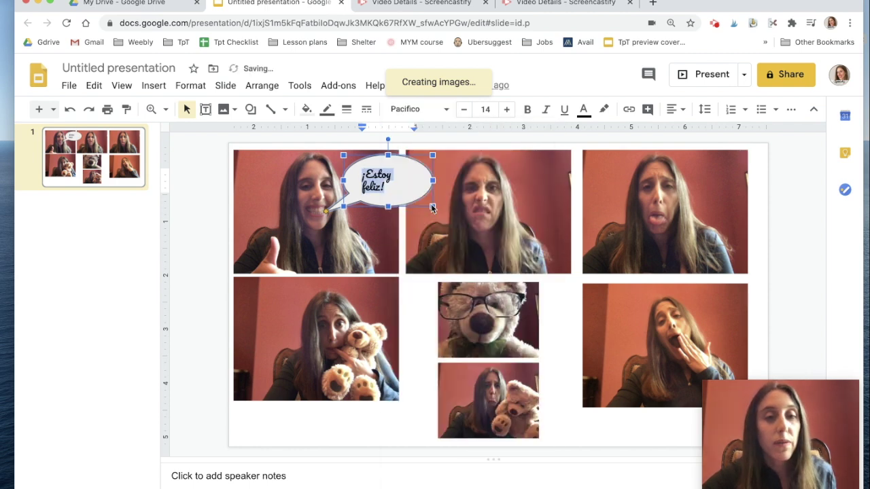
pyautogui.click(506, 110)
pyautogui.click(506, 109)
pyautogui.click(507, 110)
pyautogui.click(506, 110)
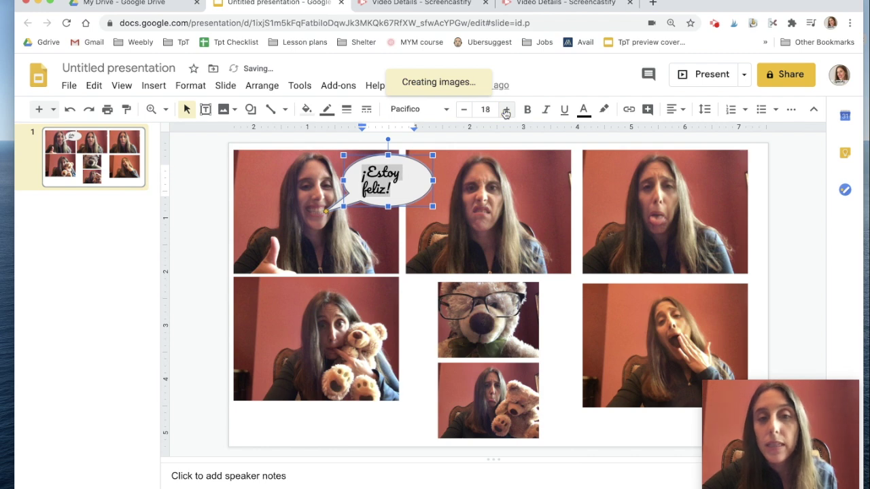
pyautogui.click(583, 110)
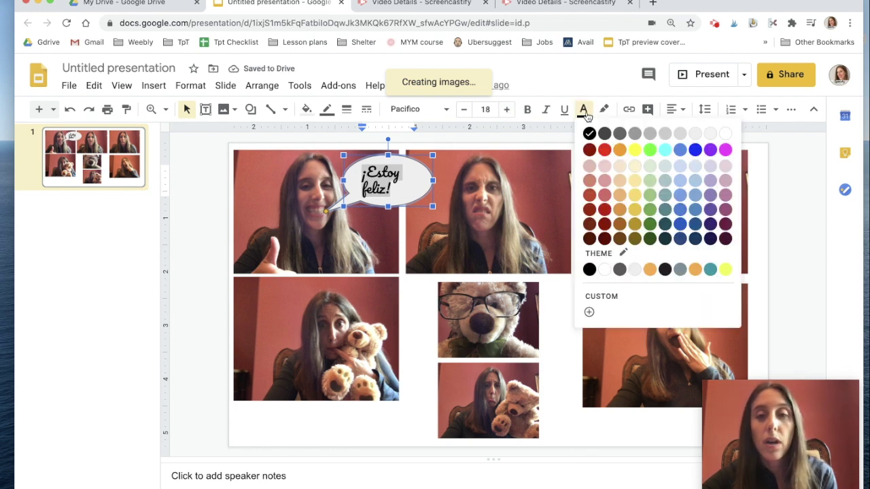
pyautogui.click(694, 149)
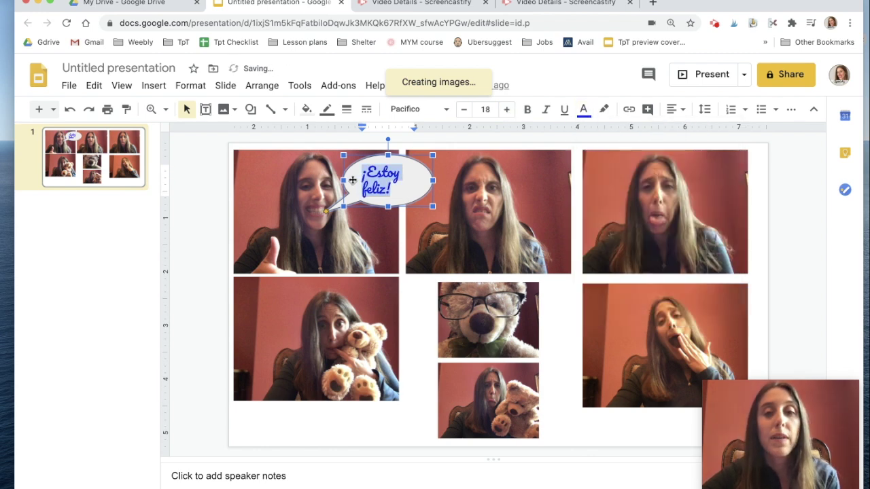
pyautogui.click(352, 180)
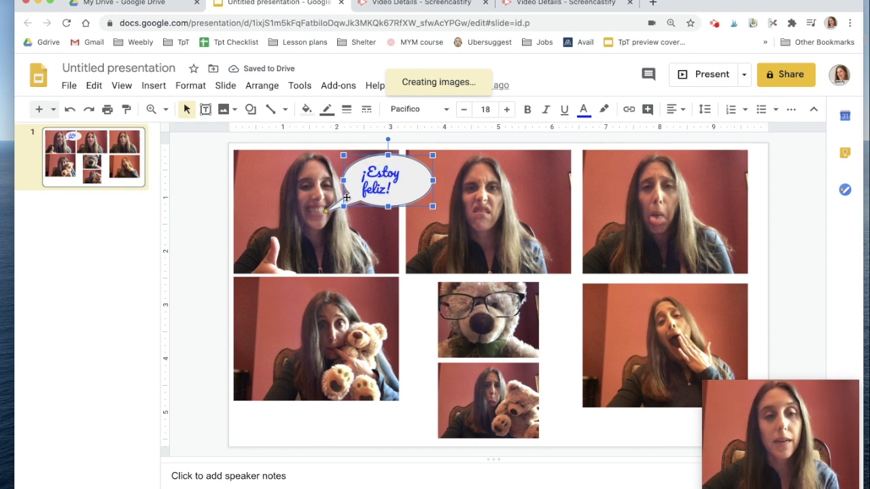
# - Give the '¡Estoy feliz!' speech bubble a yellow fill
pyautogui.click(306, 111)
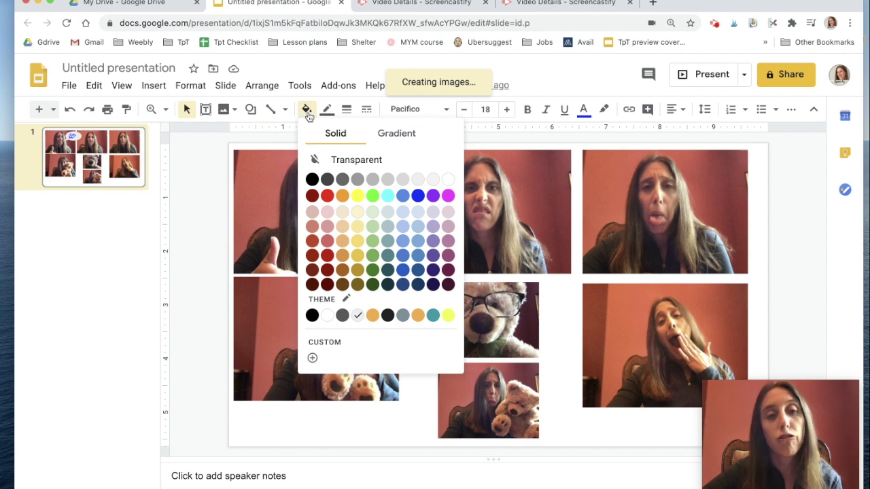
pyautogui.click(354, 196)
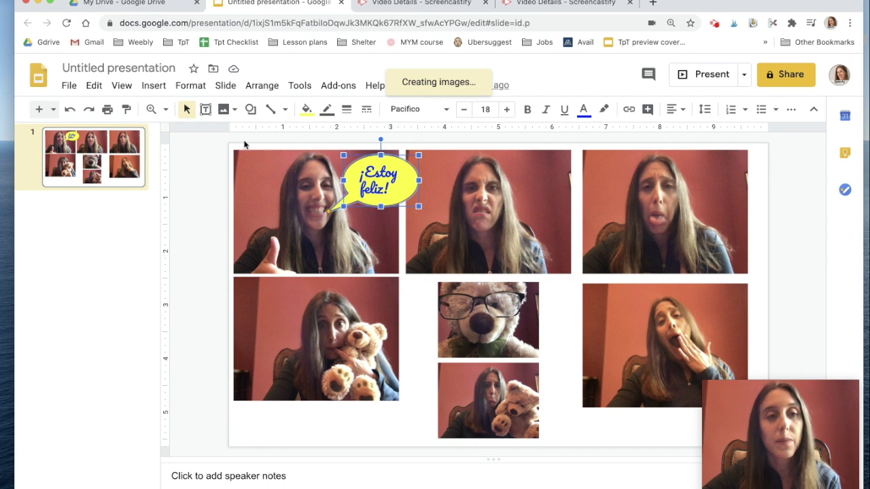
pyautogui.click(206, 109)
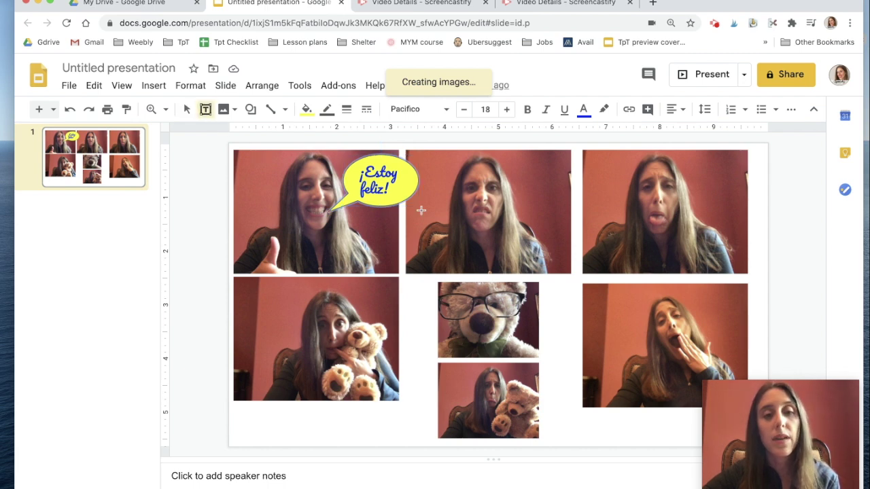
# - Add a white 'Estoy enojada.' text box fitted over the top middle photo
pyautogui.moveTo(426, 239); pyautogui.dragTo(809, 285)
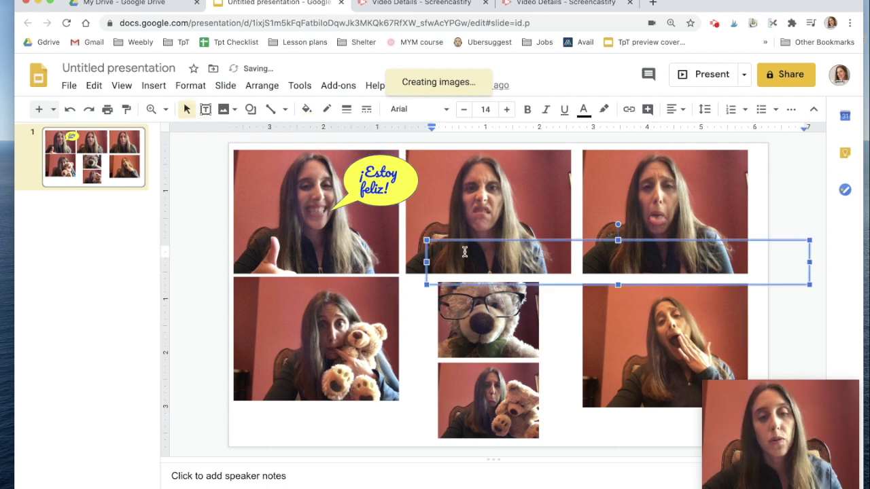
pyautogui.write('Estoy enojada.')
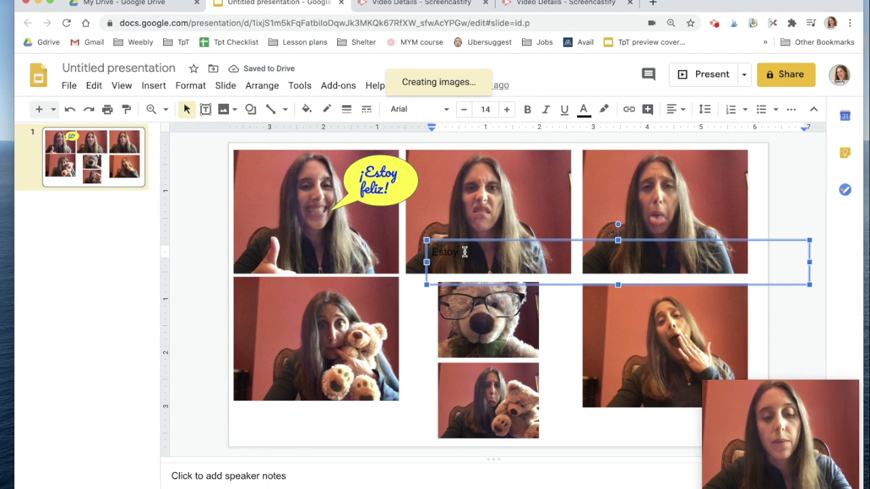
pyautogui.hotkey('ctrl', 'a')
pyautogui.click(583, 110)
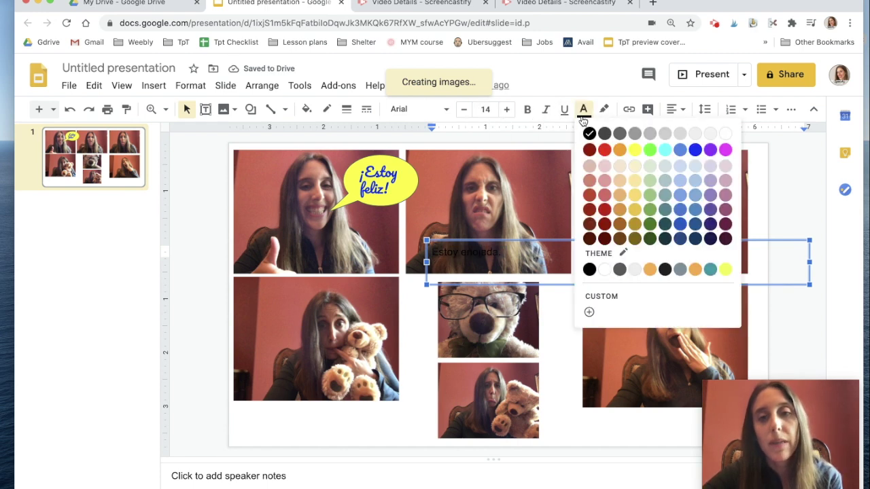
pyautogui.click(723, 133)
pyautogui.moveTo(535, 266); pyautogui.dragTo(537, 266)
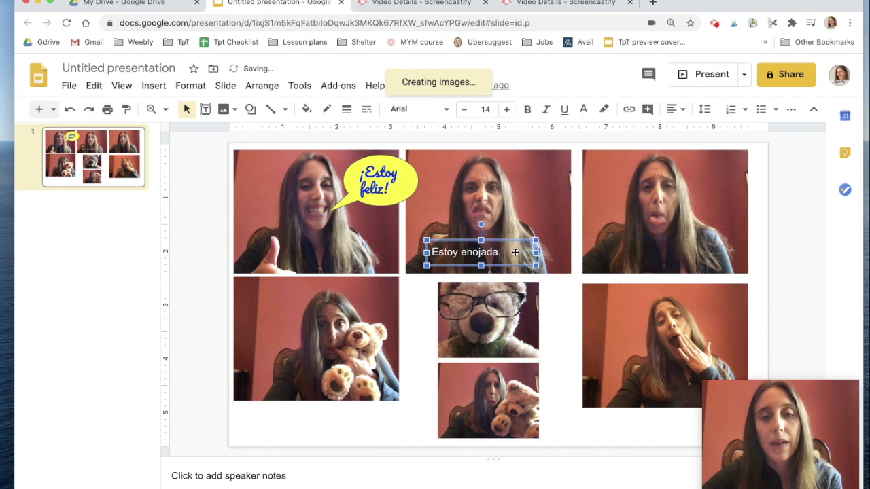
pyautogui.moveTo(510, 240); pyautogui.dragTo(522, 245)
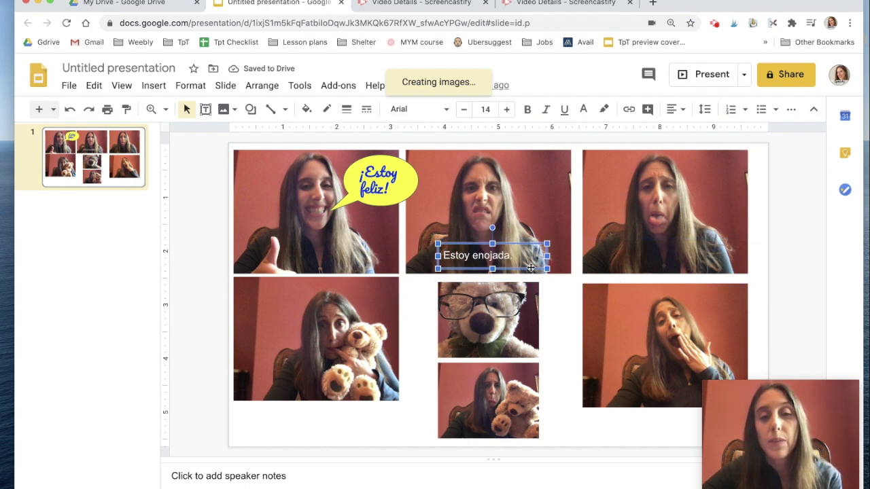
# - Fill the 'Estoy enojada.' box blue and make its text bold and centred
pyautogui.click(307, 109)
pyautogui.click(414, 194)
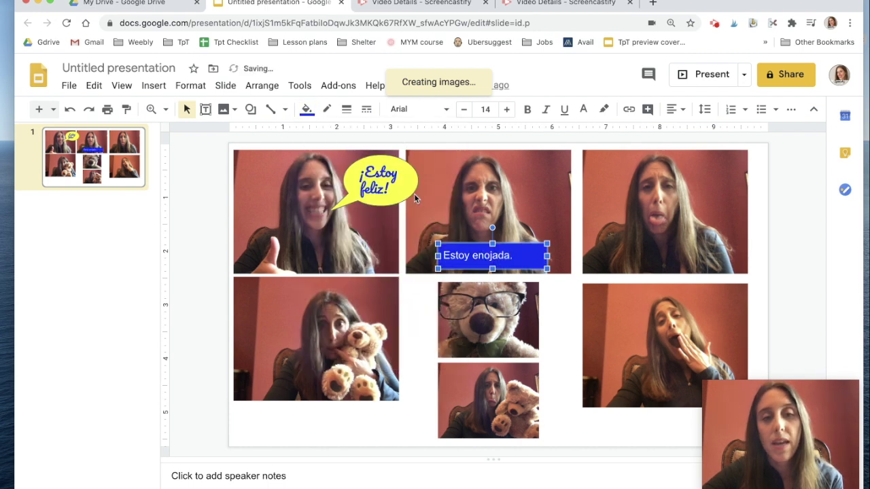
pyautogui.click(503, 250)
pyautogui.tripleClick(504, 250)
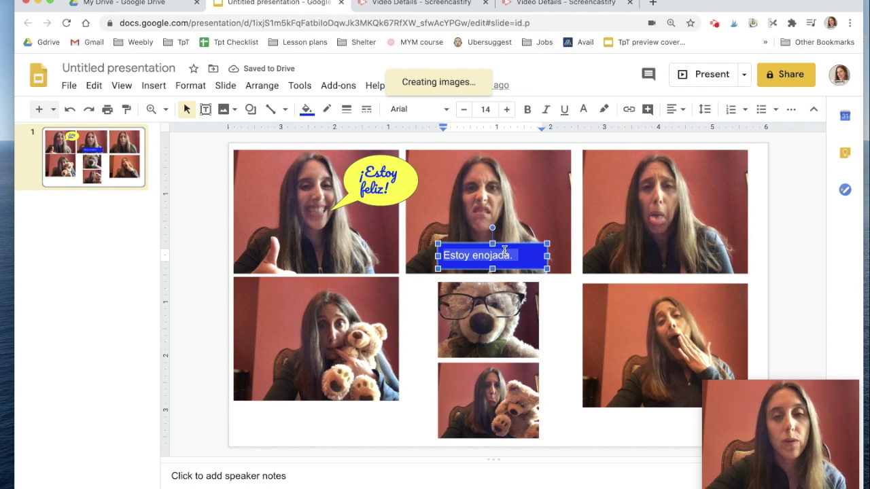
pyautogui.click(526, 109)
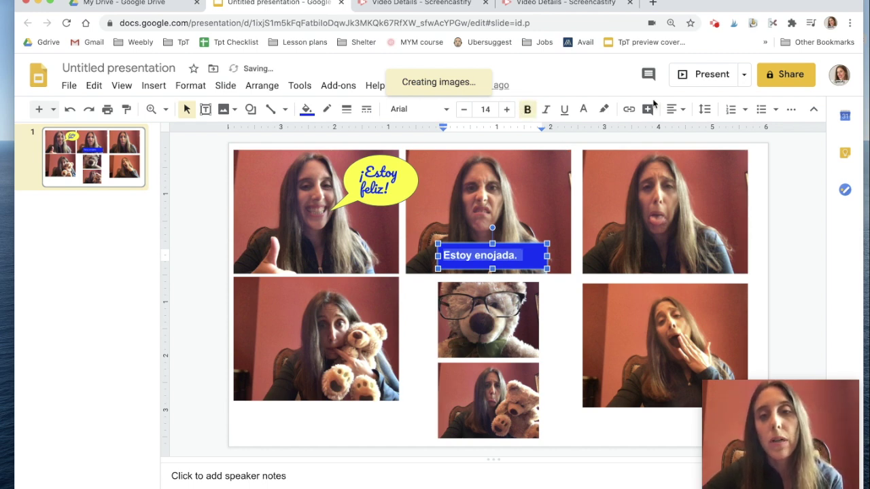
pyautogui.click(674, 109)
pyautogui.click(692, 130)
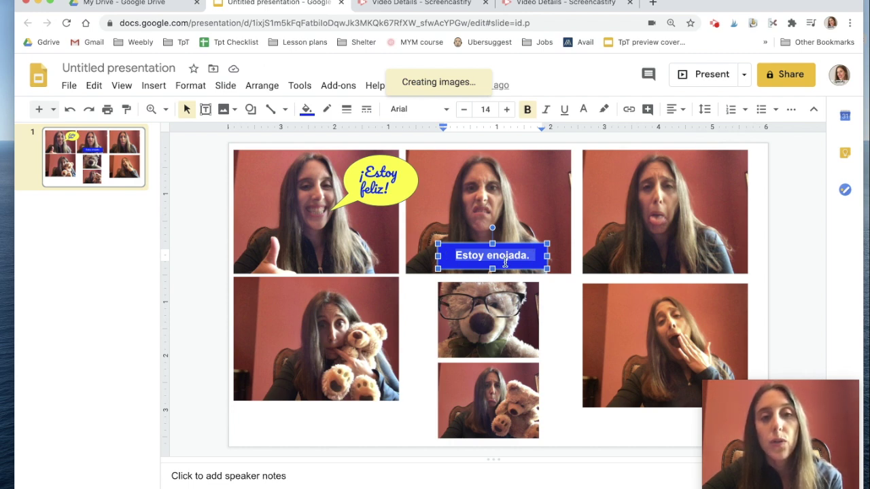
# - Give the caption box a yellow 4px border
pyautogui.click(327, 111)
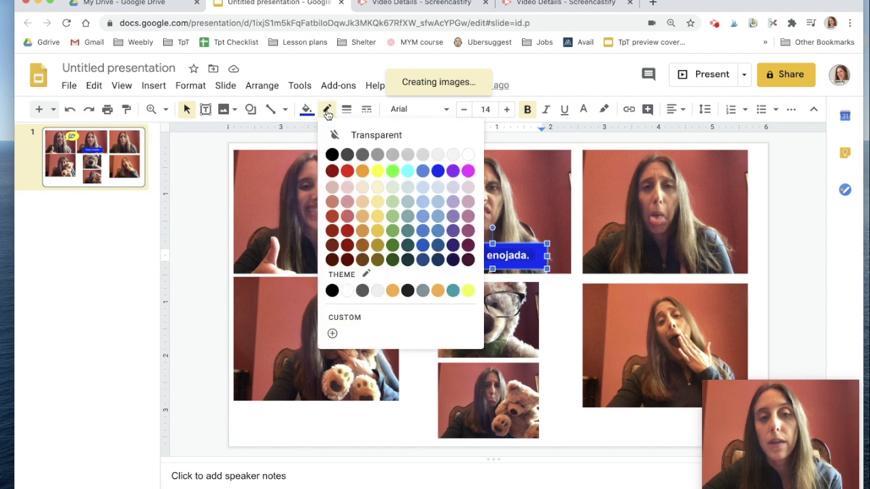
pyautogui.click(379, 172)
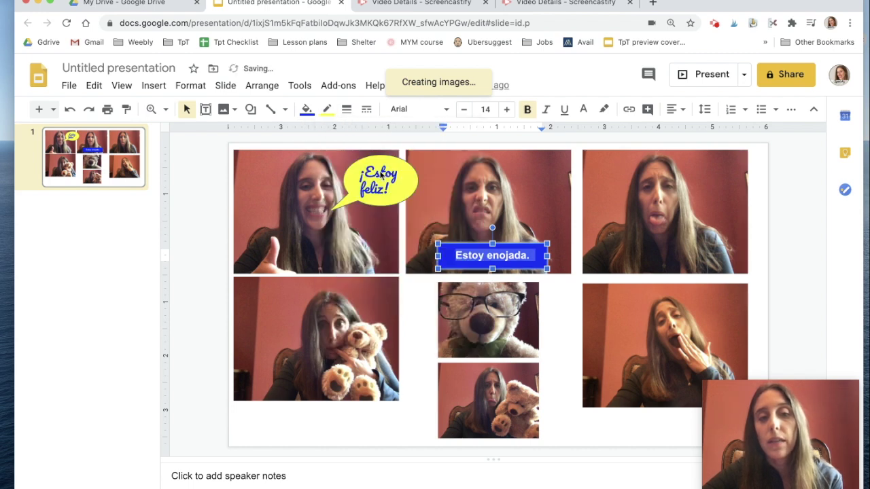
pyautogui.click(347, 110)
pyautogui.click(367, 194)
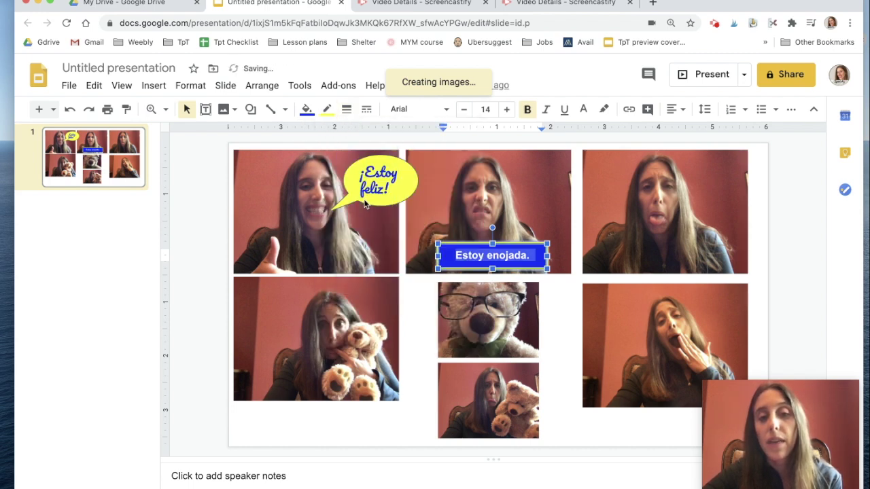
pyautogui.click(346, 109)
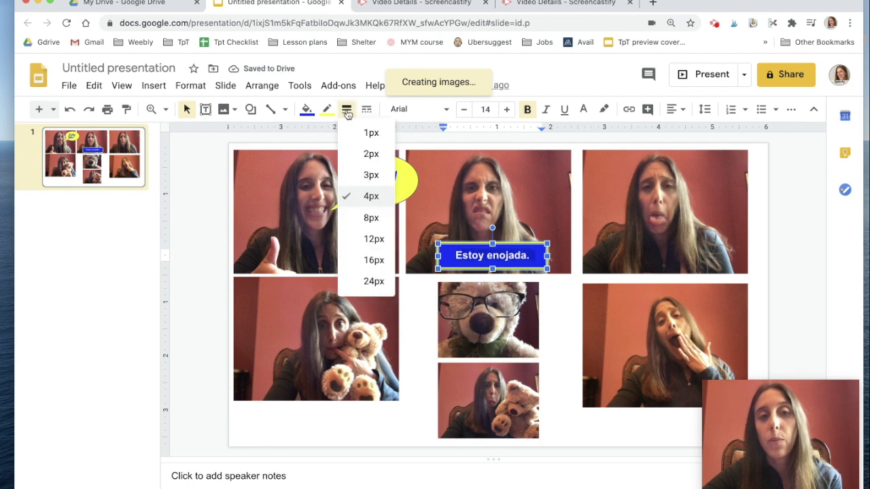
pyautogui.click(494, 277)
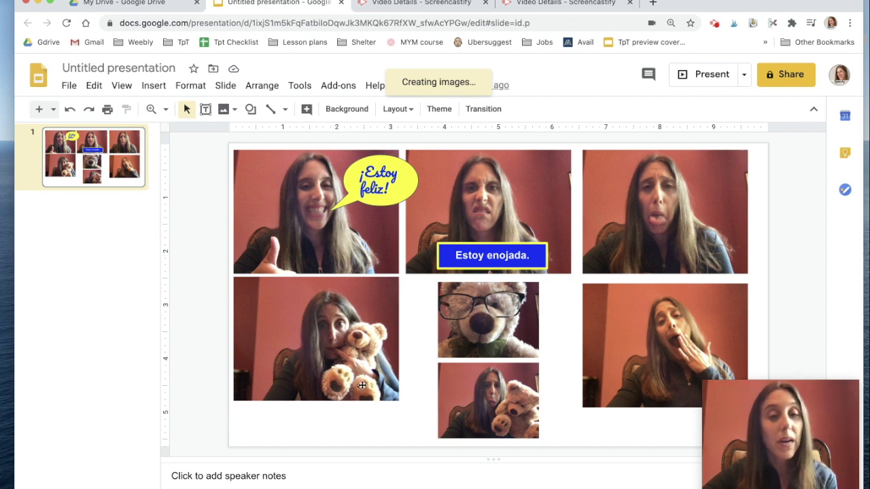
# - Paste a yellow 'Estamos nerviosos.' caption box and place it on the teddy-bear photo
pyautogui.hotkey('ctrl', 'v')
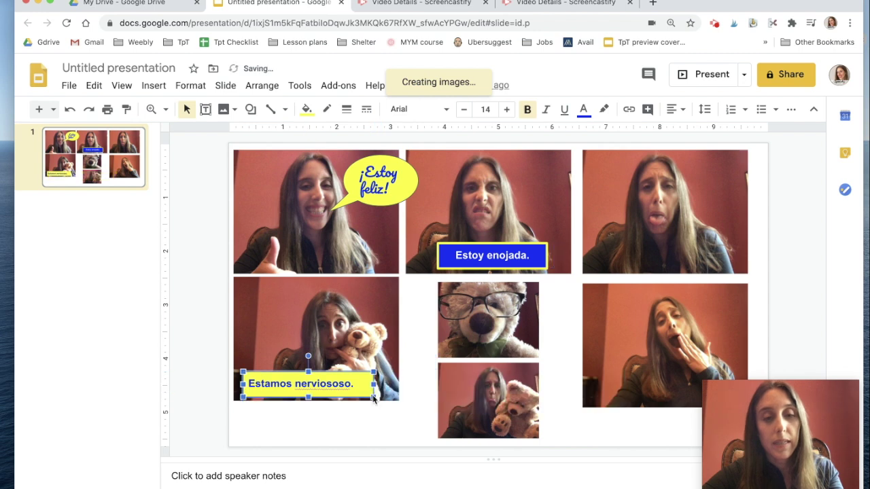
pyautogui.moveTo(362, 379)
pyautogui.mouseDown()
pyautogui.moveTo(385, 386)
pyautogui.moveTo(378, 382)
pyautogui.mouseUp()
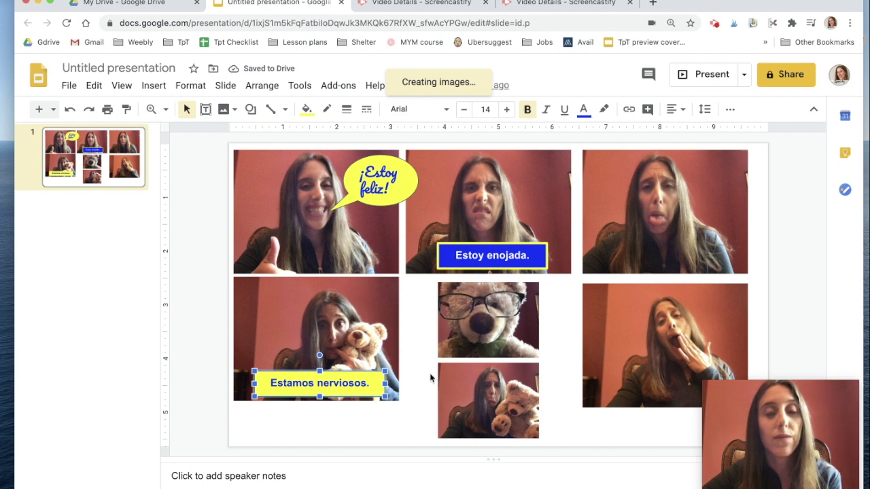
pyautogui.click(385, 435)
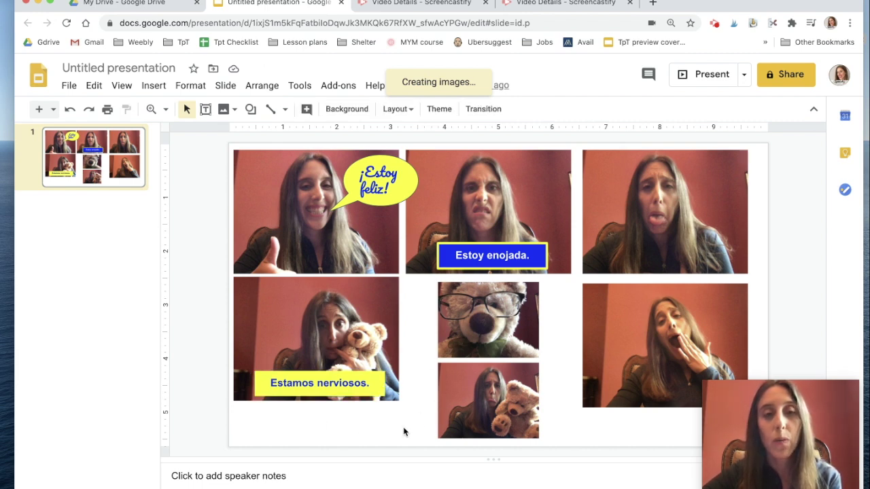
# - Change the slide background colour from white to black in the Background settings
pyautogui.click(356, 110)
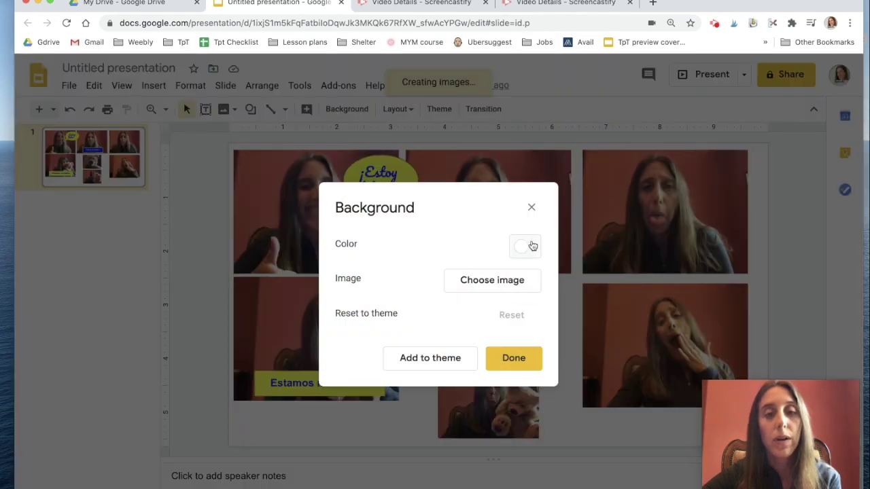
pyautogui.click(534, 247)
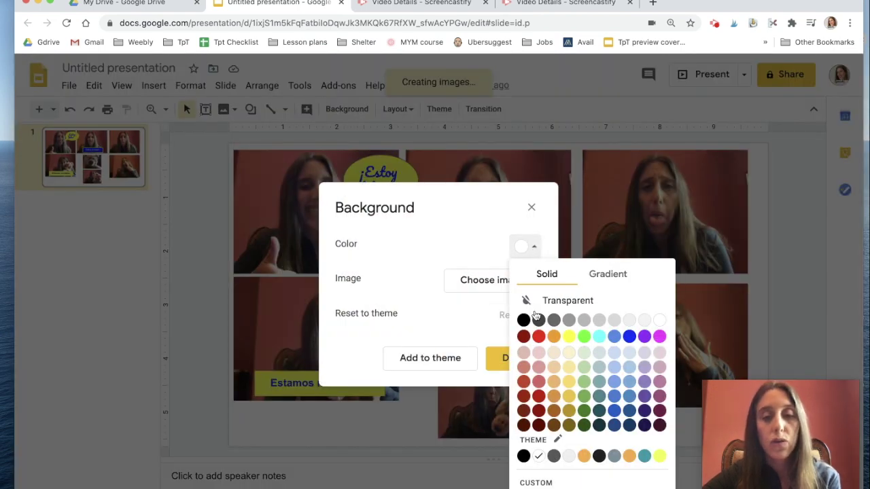
pyautogui.click(523, 456)
pyautogui.click(500, 358)
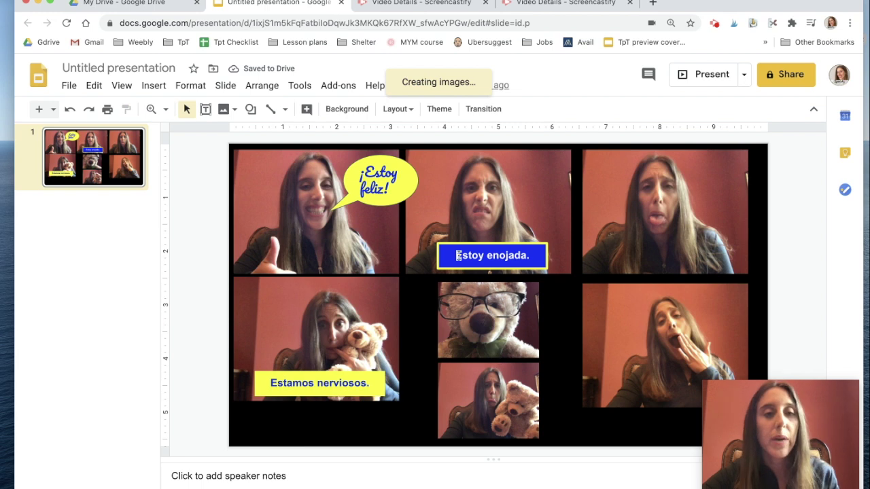
pyautogui.click(302, 205)
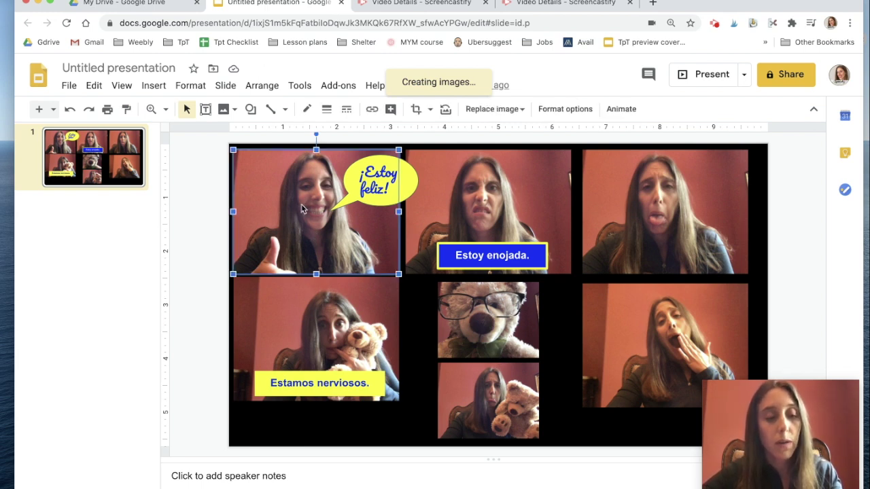
# - Select all seven collage photos, including the centre teddy-bear ones, and give them yellow 3px borders
pyautogui.keyDown('shift'); pyautogui.click(479, 189); pyautogui.keyUp('shift')
pyautogui.keyDown('shift'); pyautogui.click(685, 209); pyautogui.keyUp('shift')
pyautogui.keyDown('shift'); pyautogui.click(312, 326); pyautogui.keyUp('shift')
pyautogui.keyDown('shift'); pyautogui.click(668, 315); pyautogui.keyUp('shift')
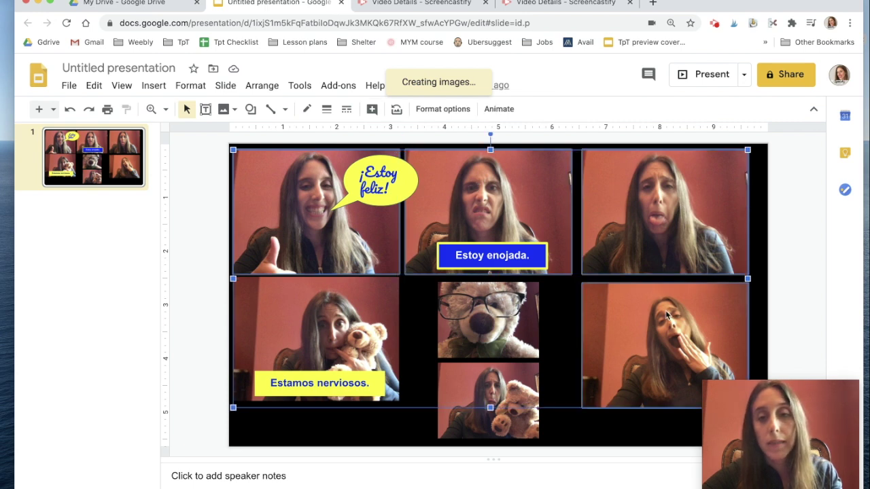
pyautogui.keyDown('shift'); pyautogui.click(493, 304); pyautogui.keyUp('shift')
pyautogui.click(307, 109)
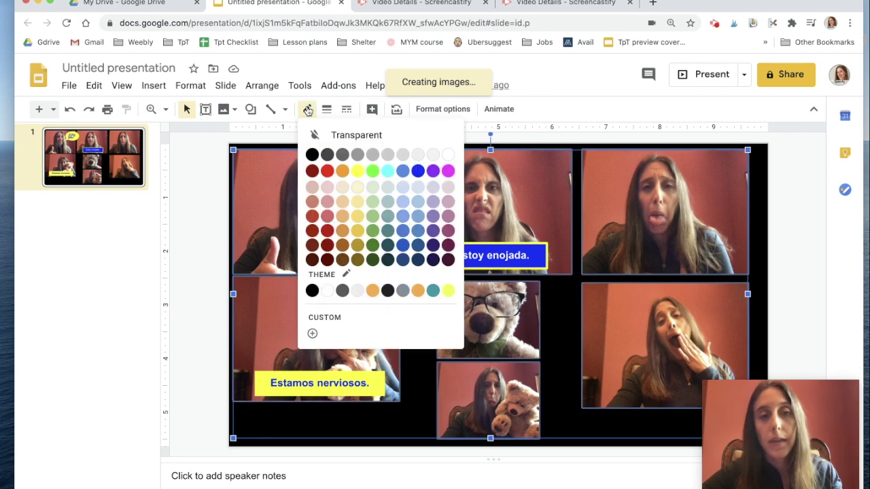
pyautogui.click(357, 171)
pyautogui.click(326, 109)
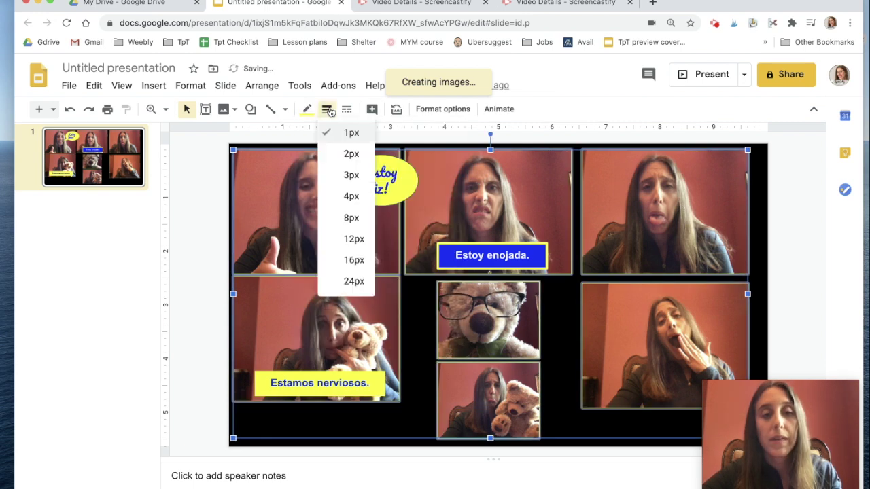
pyautogui.click(351, 178)
pyautogui.click(790, 254)
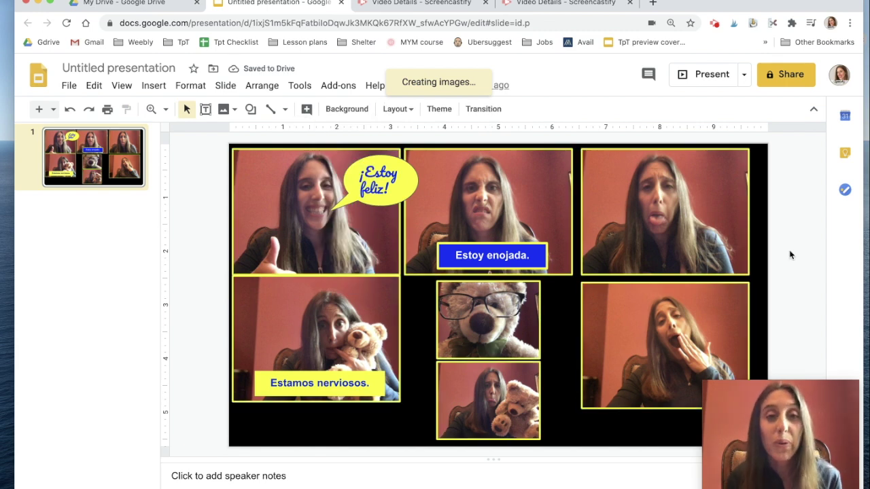